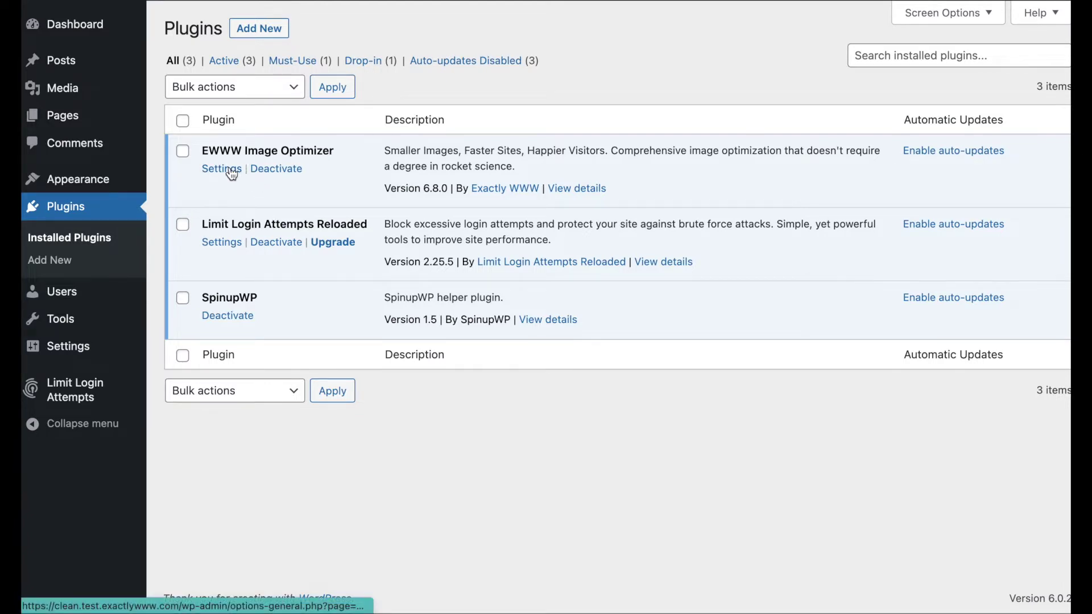
Step: Open the EWWW Image Optimizer settings from the Installed Plugins list
{"action": "left_click", "coordinate": [221, 169]}
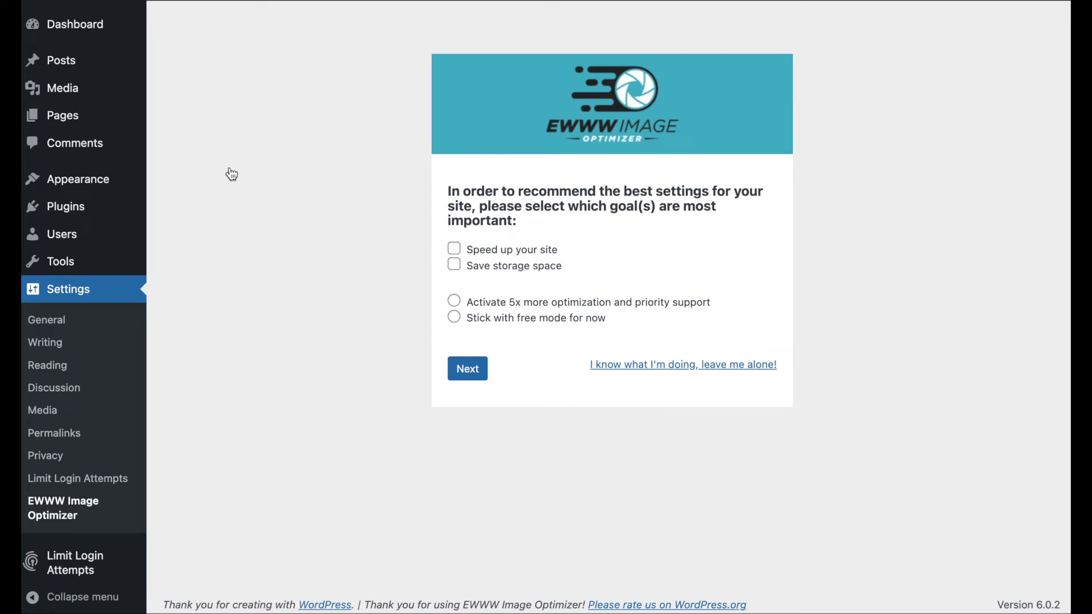
Step: Choose the 'Speed up your site' goal, stick with free mode, and continue
{"action": "left_click", "coordinate": [481, 259]}
{"action": "left_click", "coordinate": [456, 317]}
{"action": "left_click", "coordinate": [482, 367]}
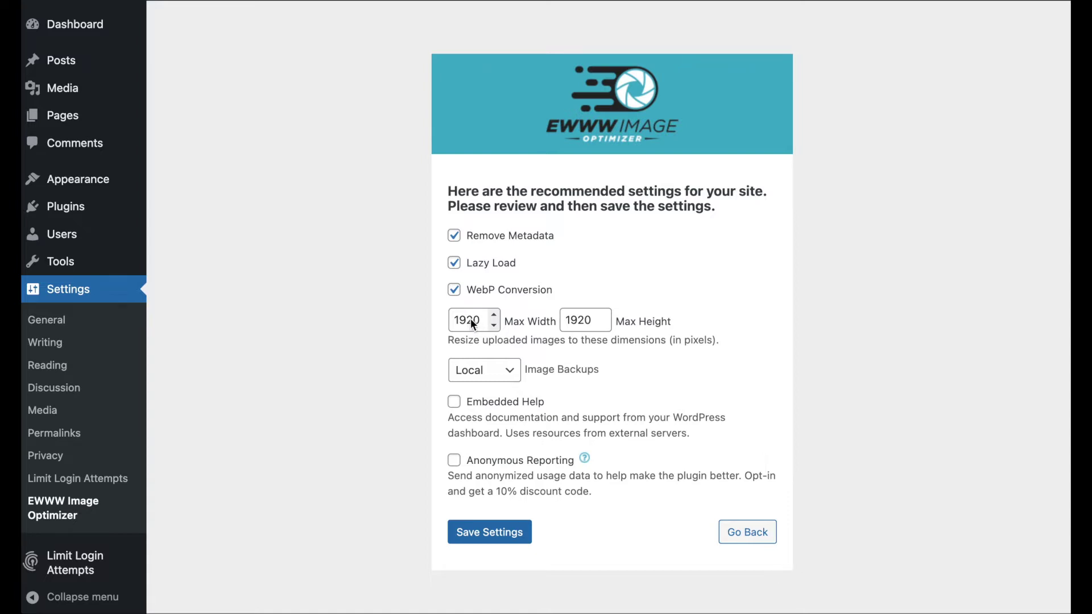
Step: Change Max Width and Max Height from 1920 to 2560 and save the recommended settings
{"action": "left_click", "coordinate": [474, 325]}
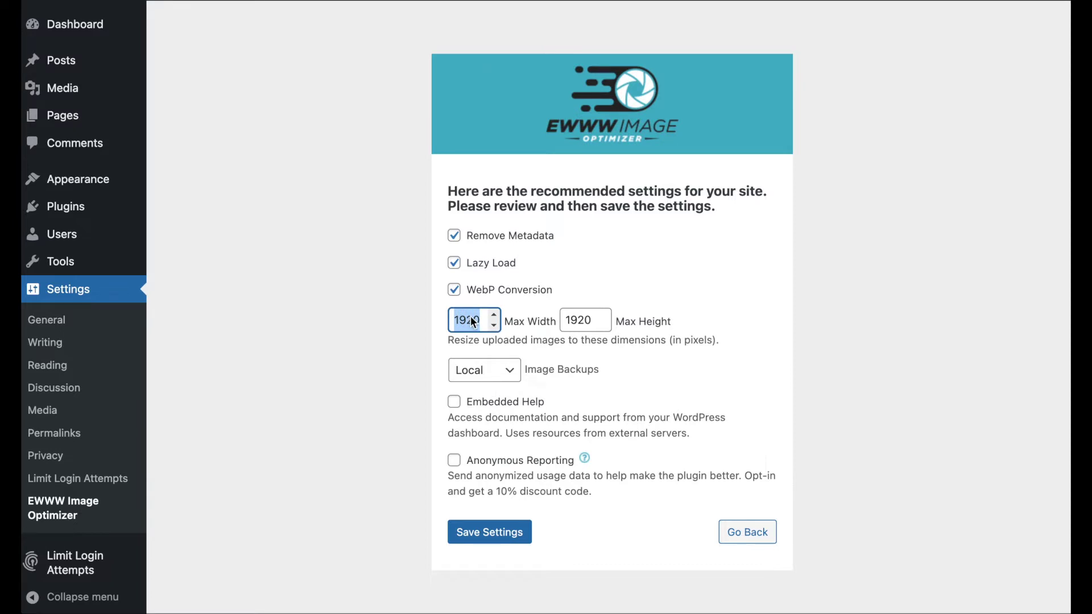
{"action": "type", "text": "2560"}
{"action": "key", "text": "Tab"}
{"action": "type", "text": "256"}
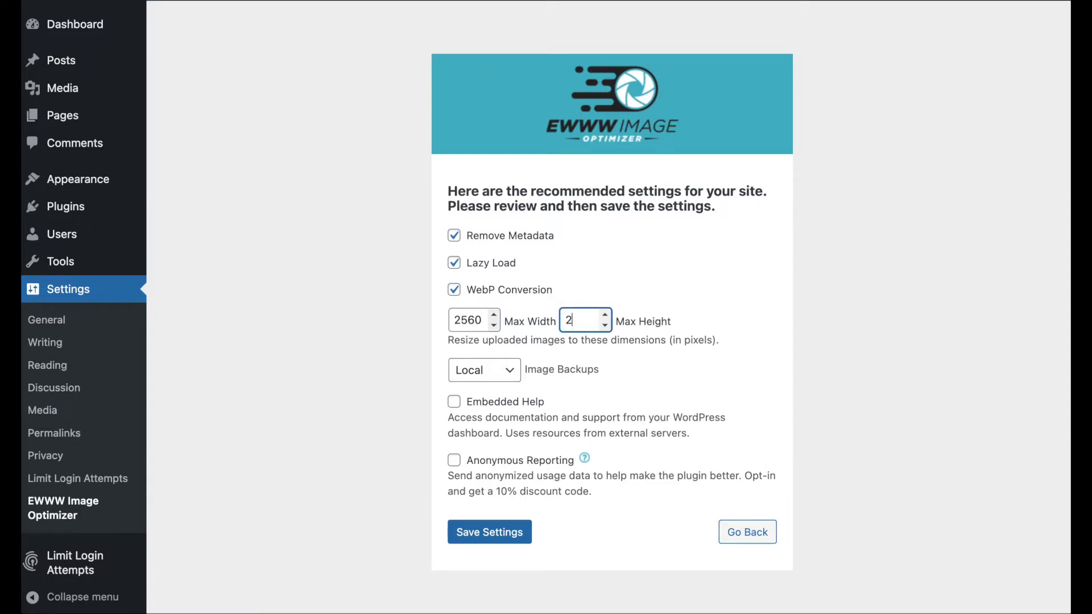
{"action": "type", "text": "0"}
{"action": "left_click", "coordinate": [475, 319]}
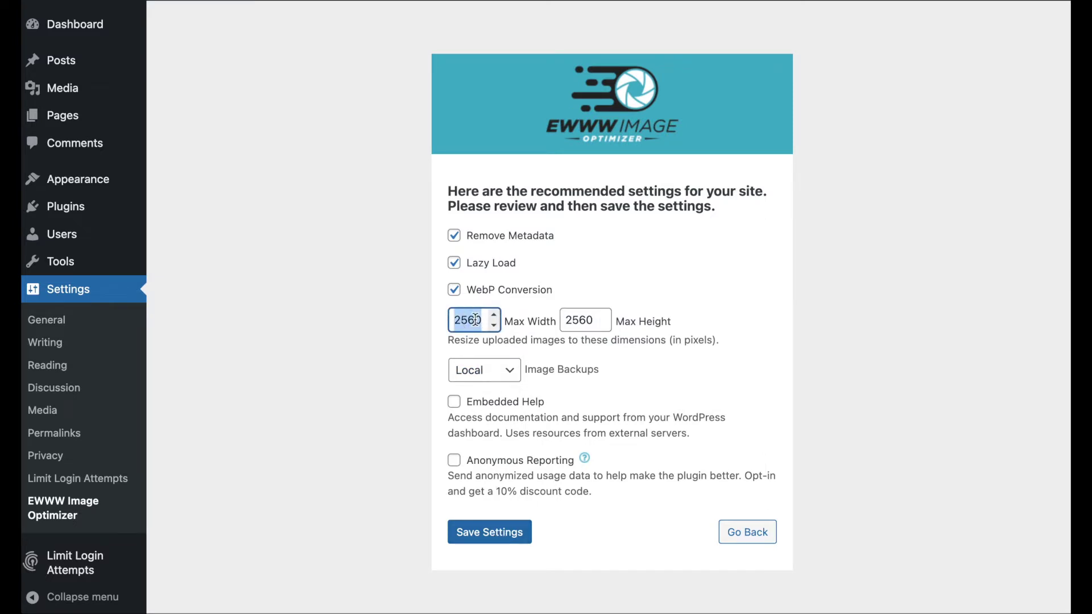
{"action": "left_click", "coordinate": [582, 321]}
{"action": "double_click", "coordinate": [582, 321]}
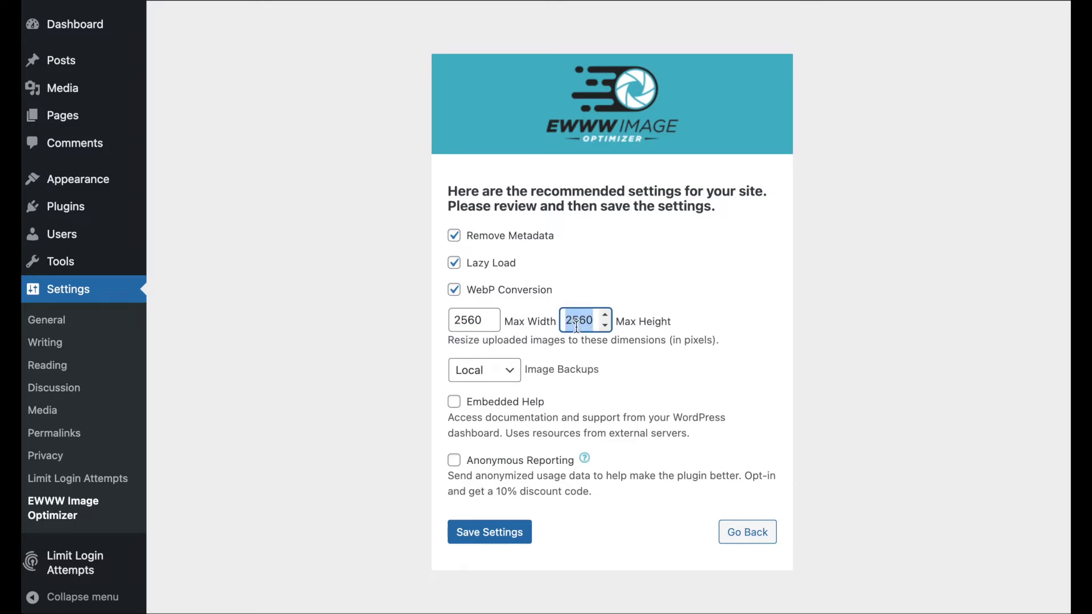
{"action": "left_click", "coordinate": [508, 533]}
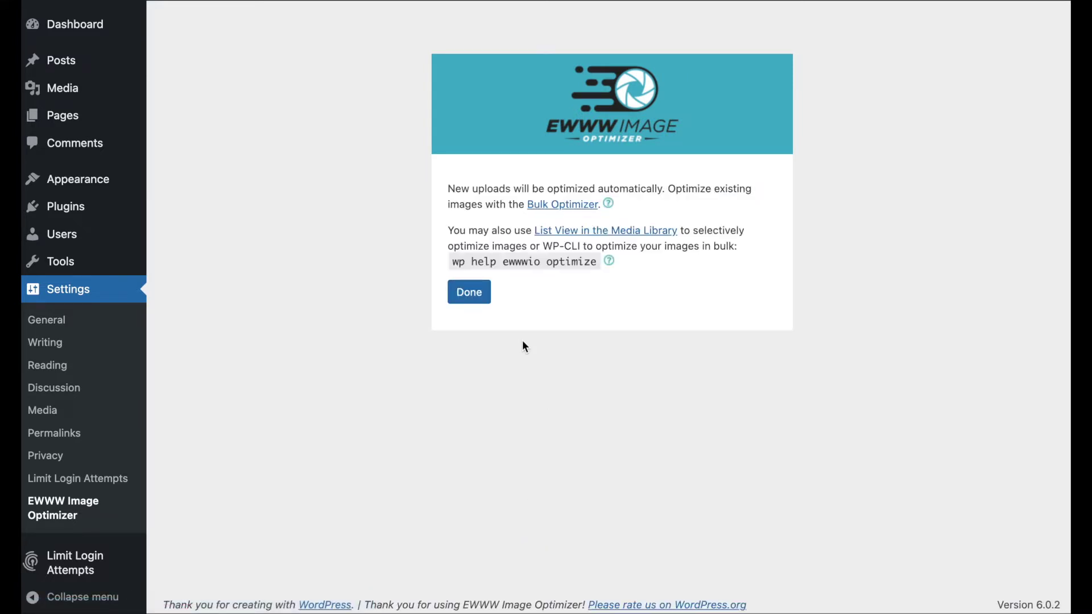
{"action": "left_click", "coordinate": [473, 293]}
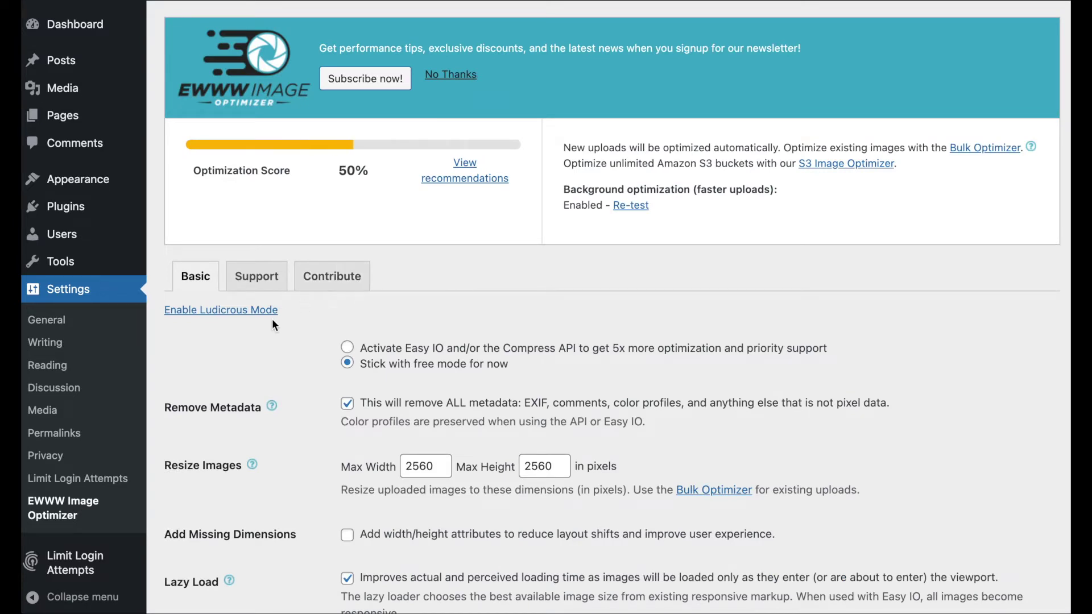
Step: Scroll through the Basic settings to review Remove Metadata, Resize Images and Lazy Load
{"action": "scroll", "coordinate": [332, 328], "scroll_direction": "down", "scroll_amount": 2}
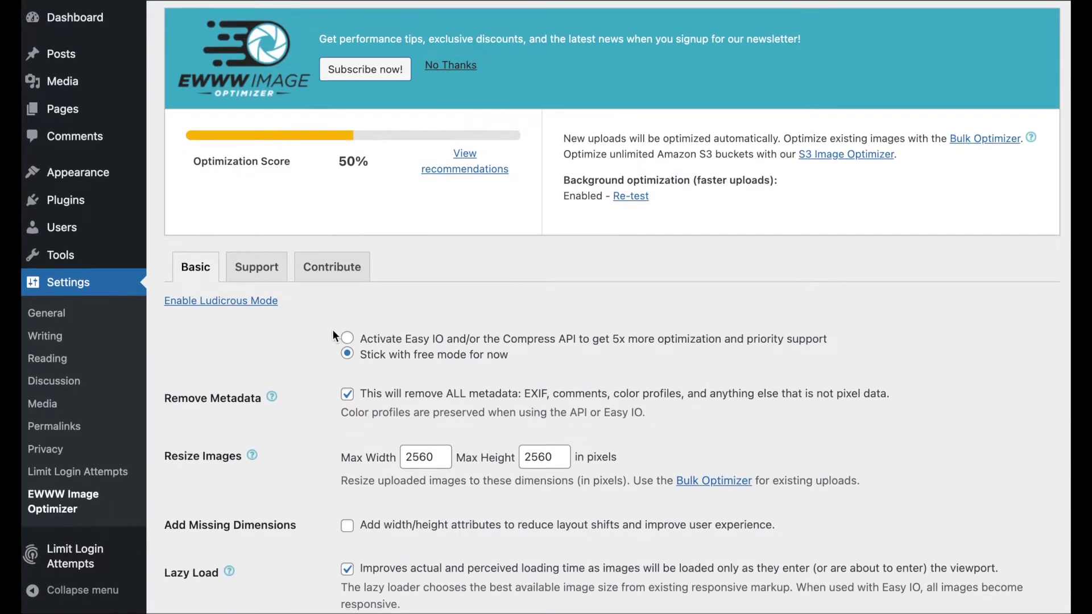
{"action": "scroll", "coordinate": [332, 337], "scroll_direction": "down", "scroll_amount": 5}
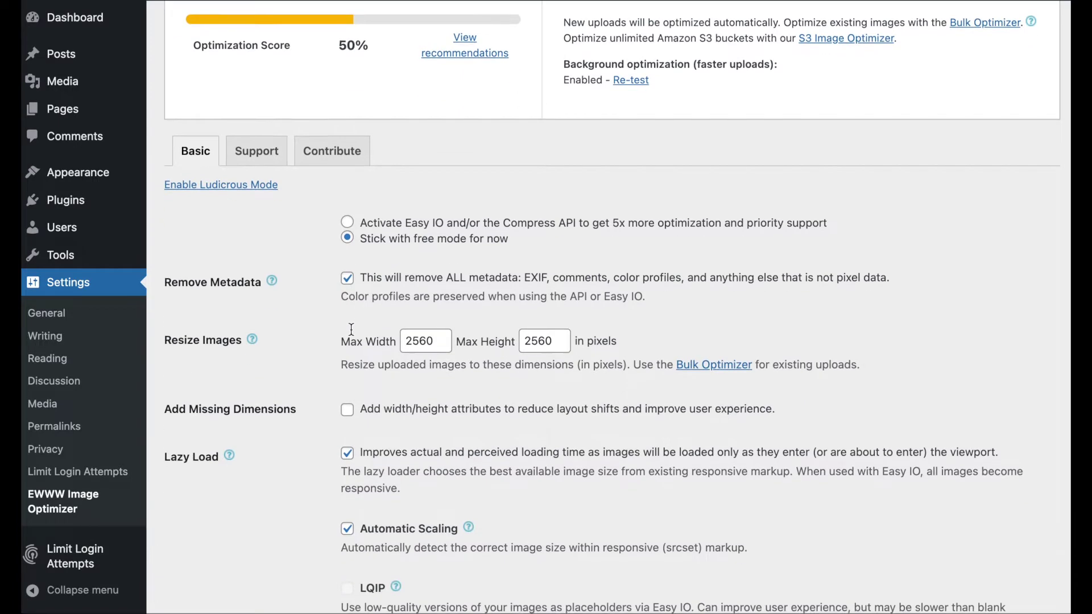
{"action": "scroll", "coordinate": [351, 334], "scroll_direction": "down", "scroll_amount": 2}
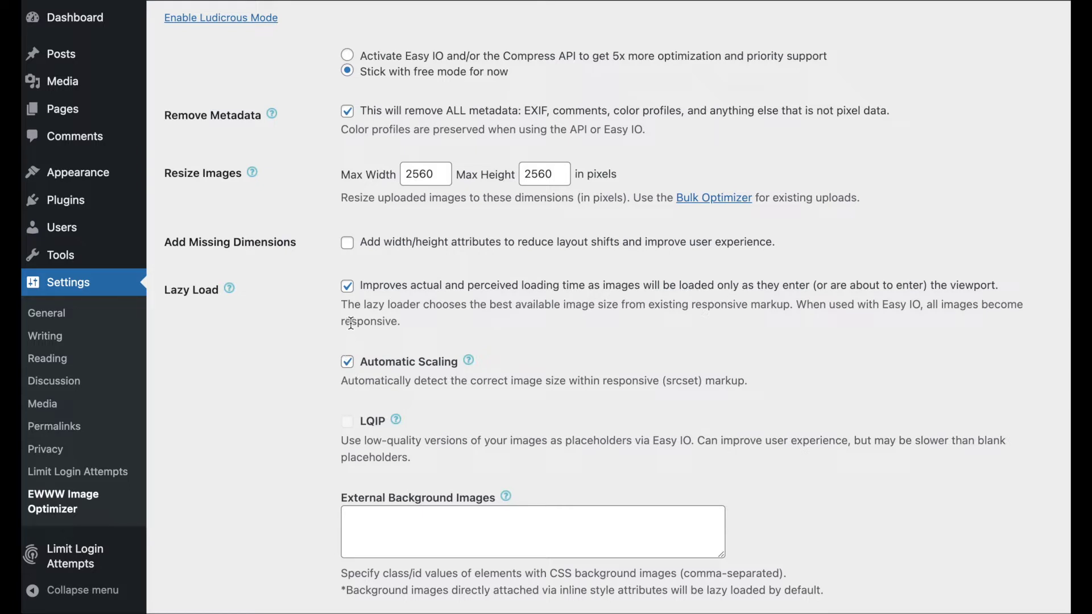
{"action": "scroll", "coordinate": [312, 324], "scroll_direction": "down", "scroll_amount": 1}
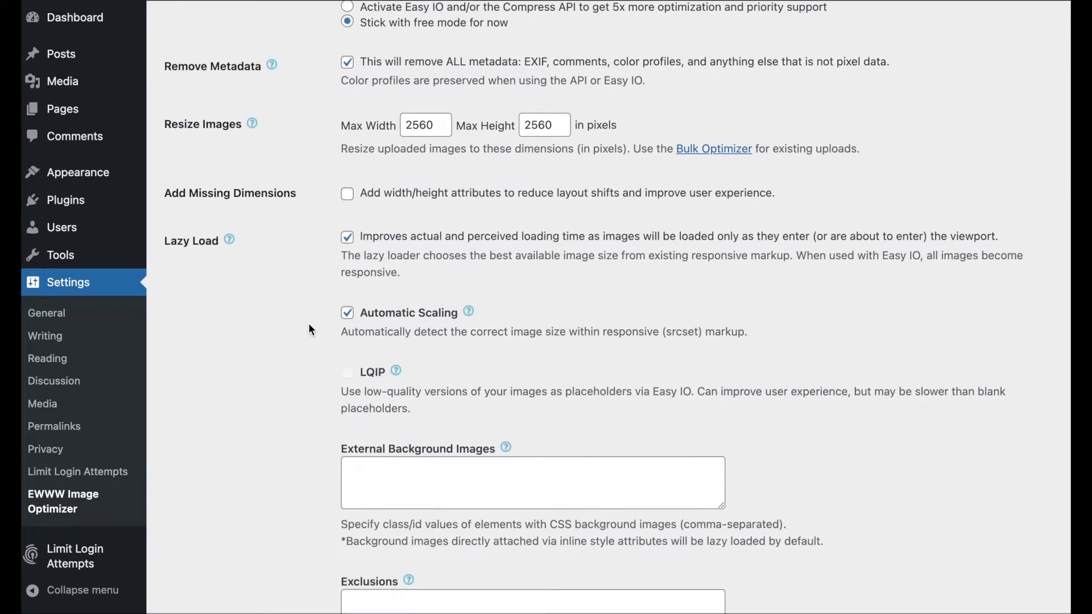
{"action": "scroll", "coordinate": [310, 322], "scroll_direction": "down", "scroll_amount": 10}
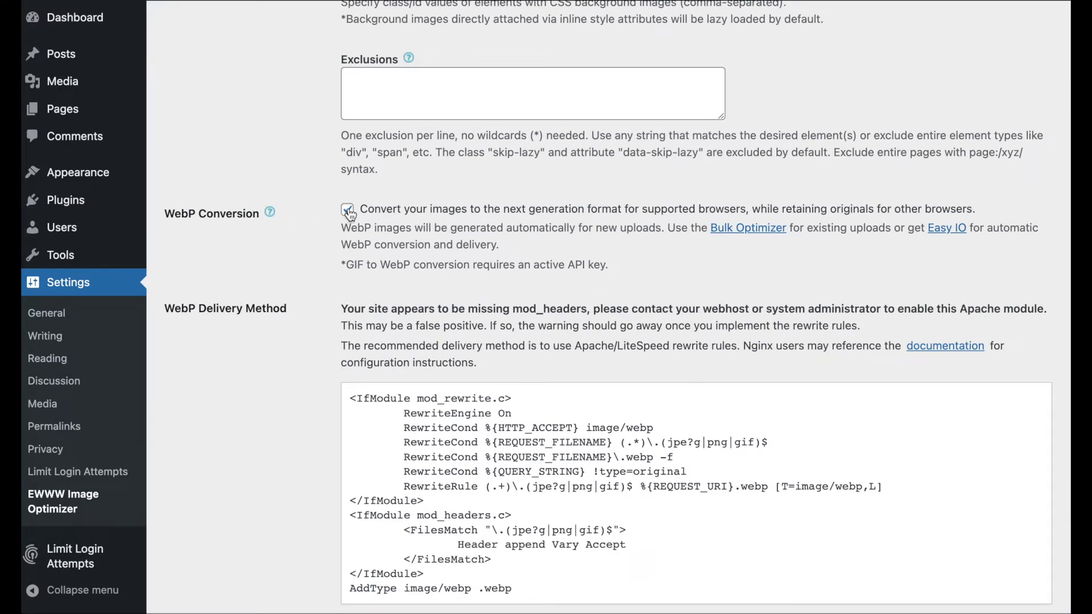
Step: Enable JS WebP Rewriting as the WebP delivery method and save the changes
{"action": "scroll", "coordinate": [262, 268], "scroll_direction": "down", "scroll_amount": 2}
{"action": "scroll", "coordinate": [263, 270], "scroll_direction": "down", "scroll_amount": 2}
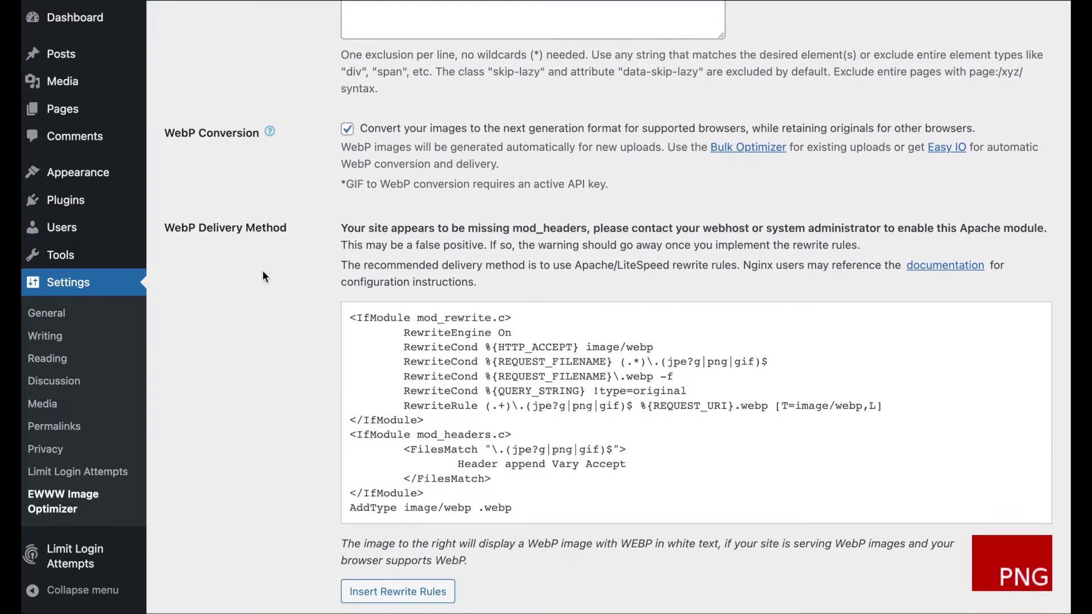
{"action": "scroll", "coordinate": [245, 249], "scroll_direction": "down", "scroll_amount": 6}
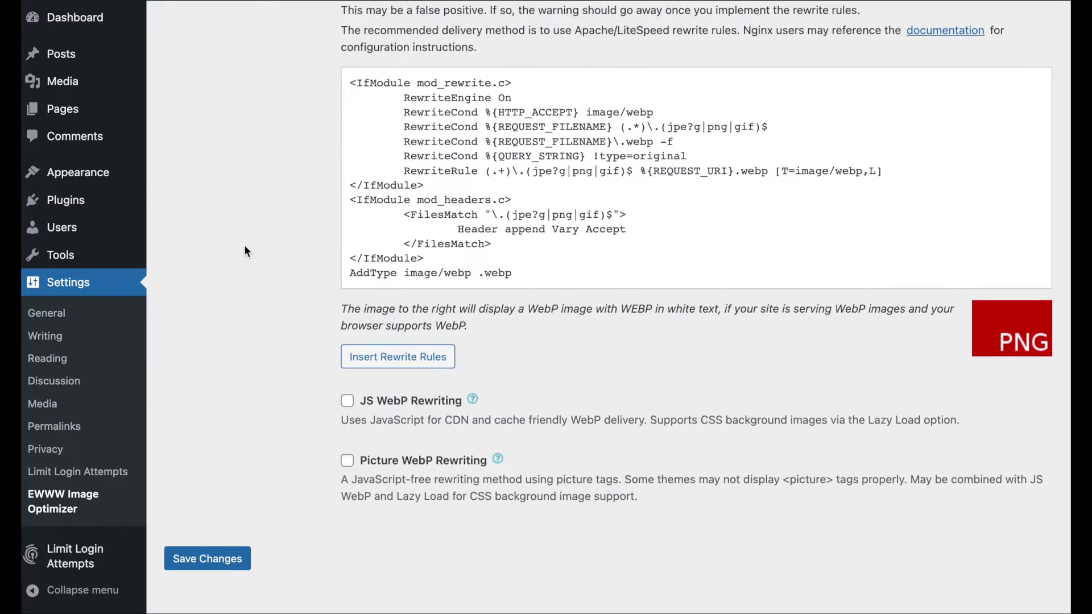
{"action": "scroll", "coordinate": [388, 154], "scroll_direction": "up", "scroll_amount": 2}
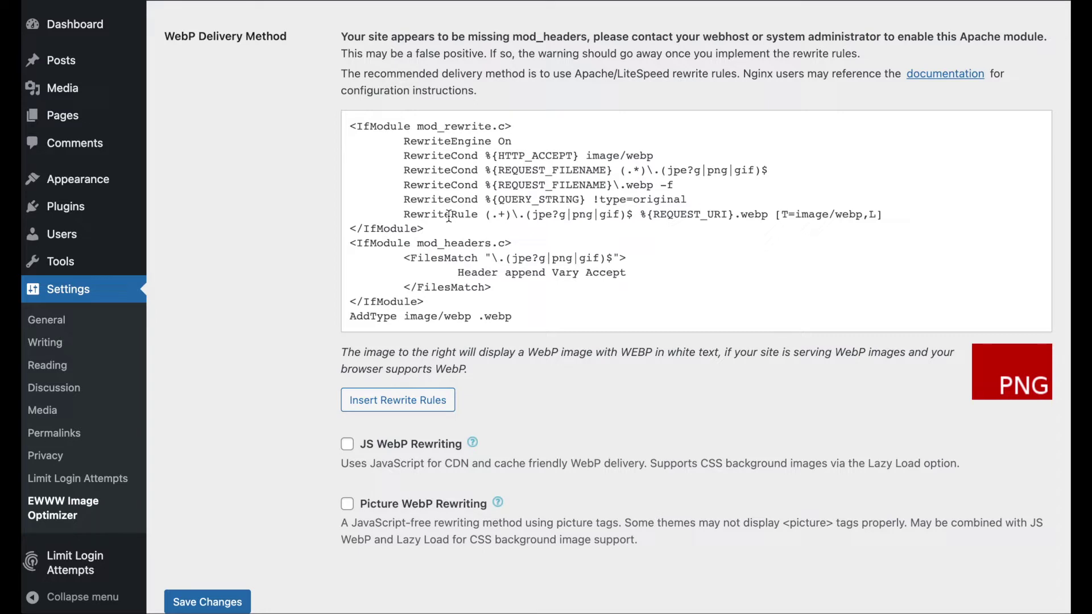
{"action": "left_click", "coordinate": [349, 451]}
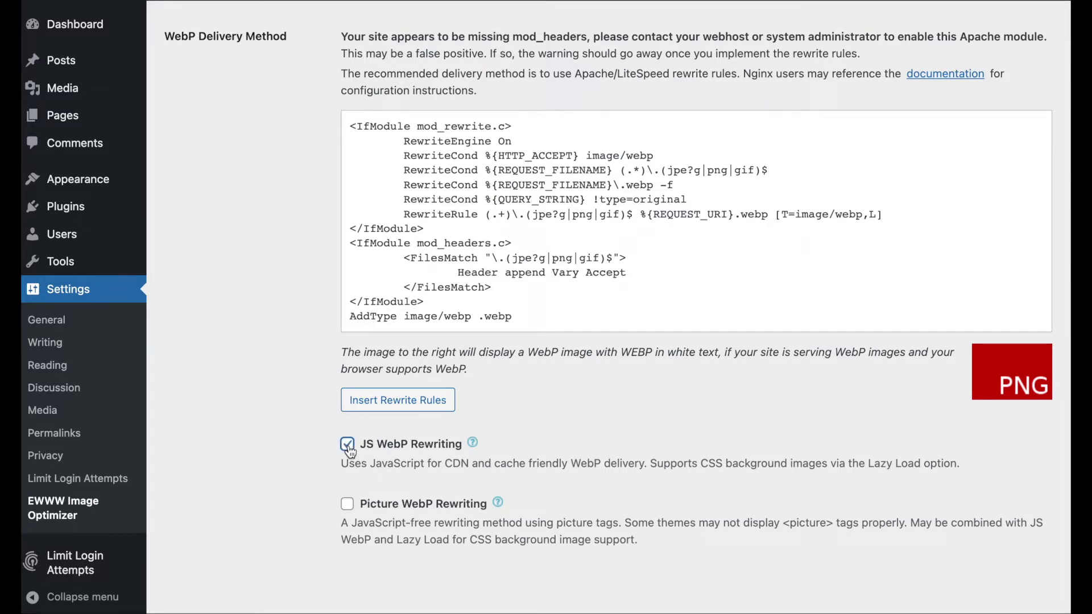
{"action": "scroll", "coordinate": [288, 427], "scroll_direction": "down", "scroll_amount": 3}
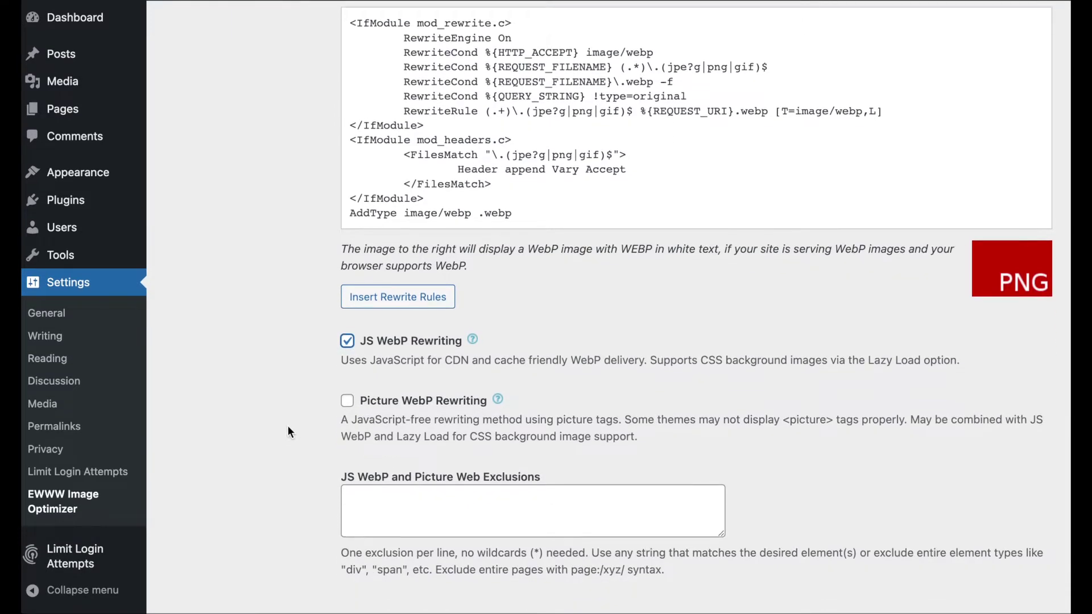
{"action": "scroll", "coordinate": [288, 432], "scroll_direction": "down", "scroll_amount": 2}
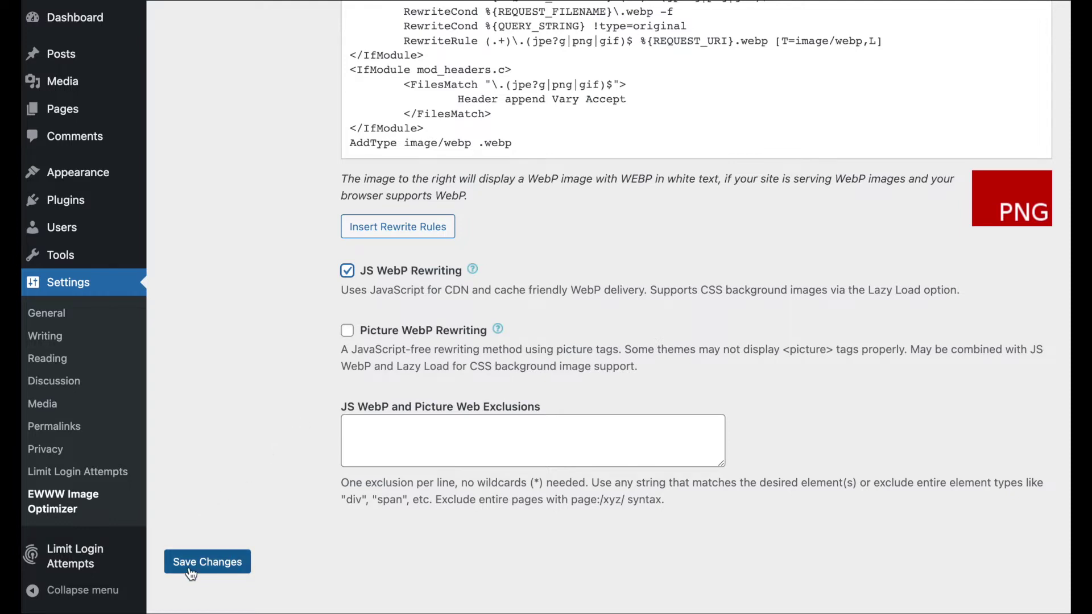
{"action": "left_click", "coordinate": [218, 565]}
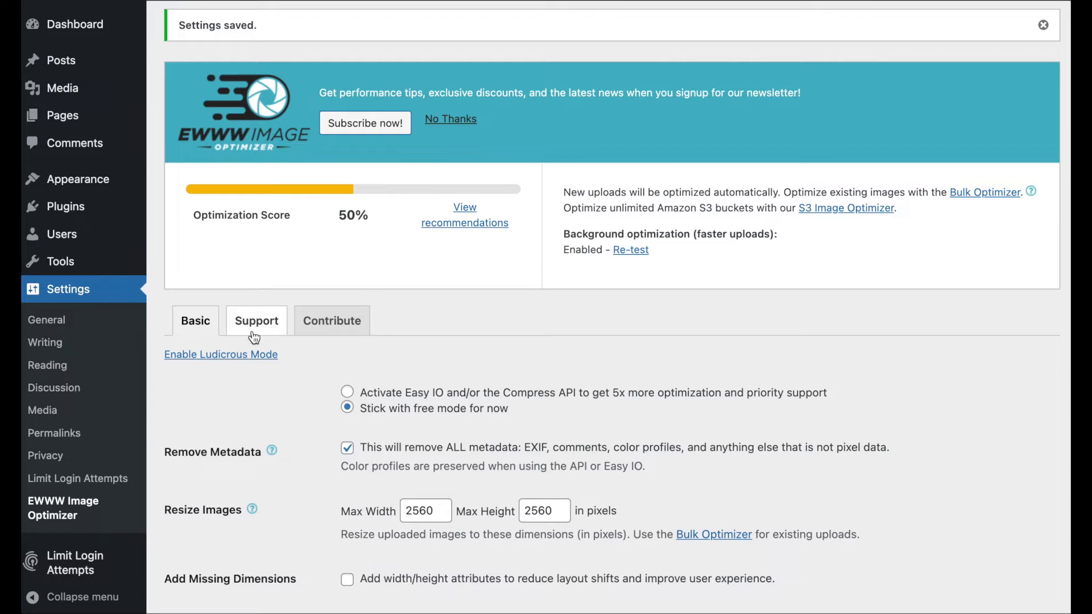
Step: Turn on Ludicrous Mode to reveal the Local, Advanced, Resize, Convert and Overrides sections
{"action": "left_click", "coordinate": [219, 356]}
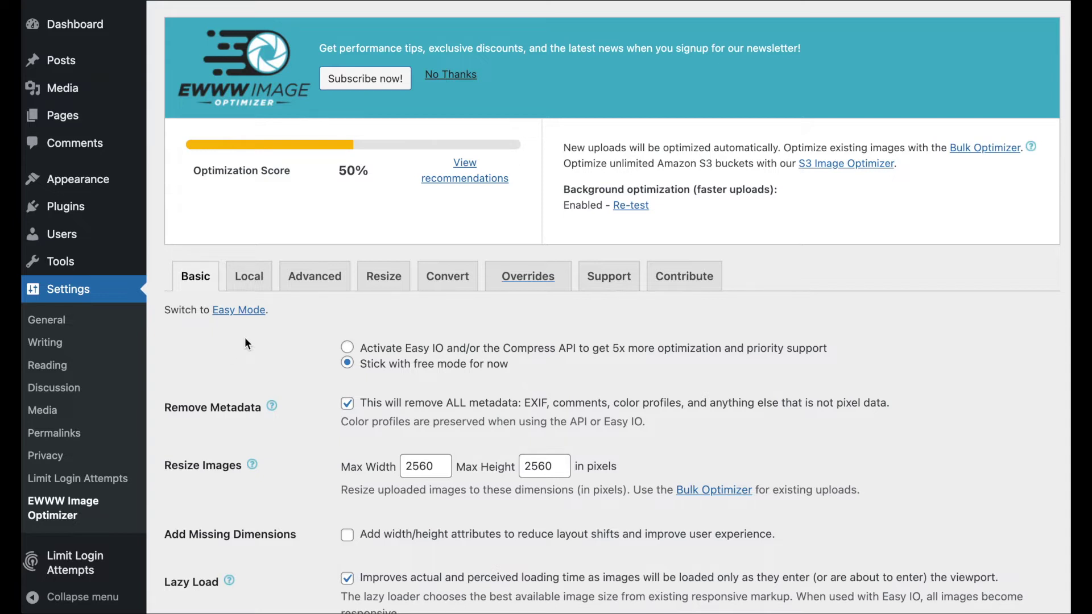
Step: Set the PNG optimization level to Premium in the Local settings and save
{"action": "left_click", "coordinate": [258, 283]}
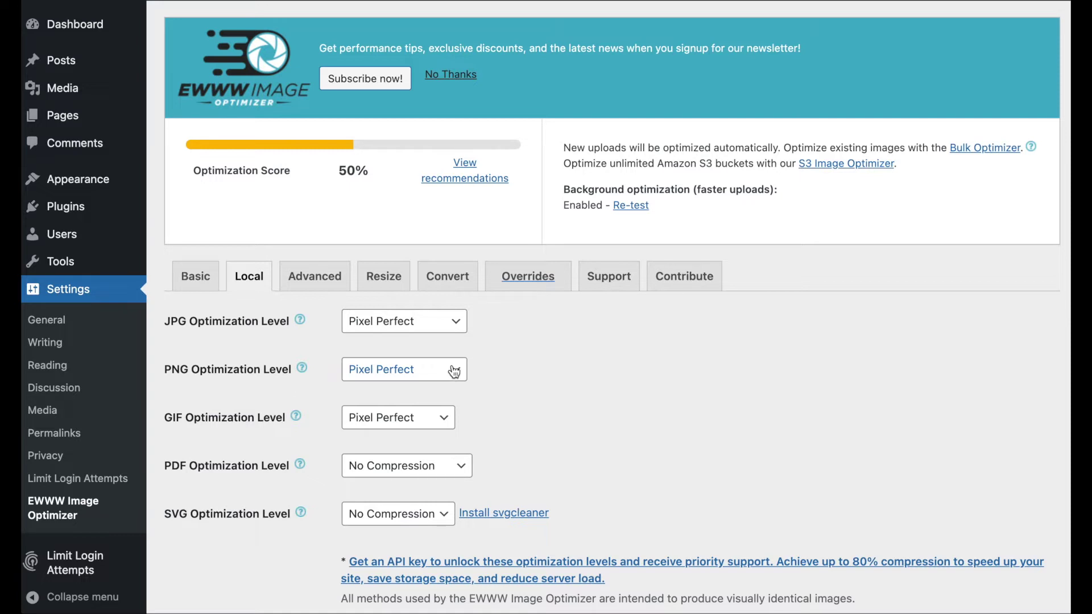
{"action": "left_click", "coordinate": [455, 372]}
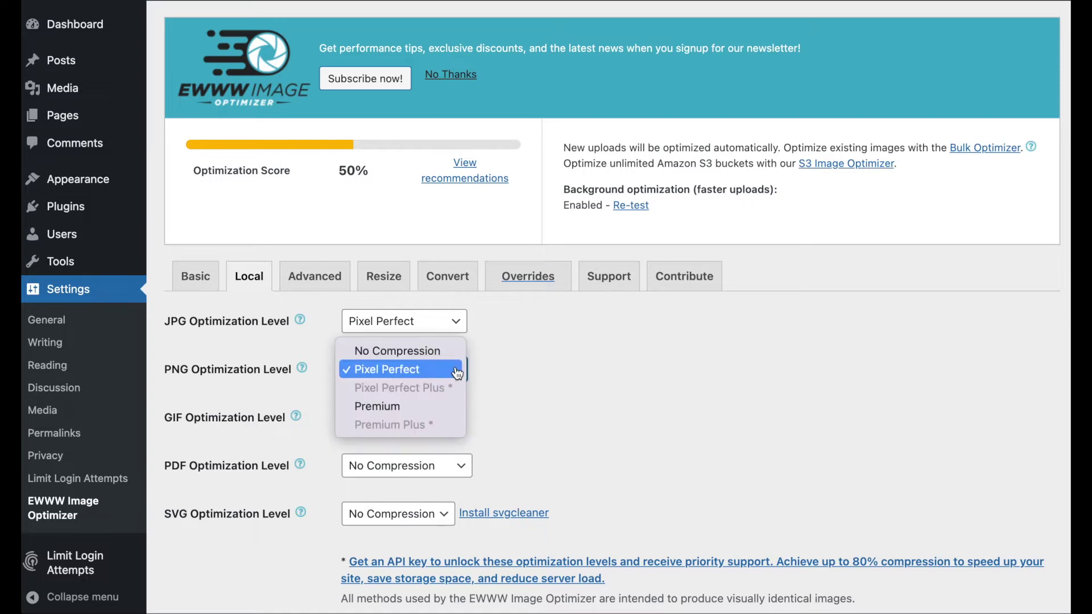
{"action": "left_click", "coordinate": [371, 409]}
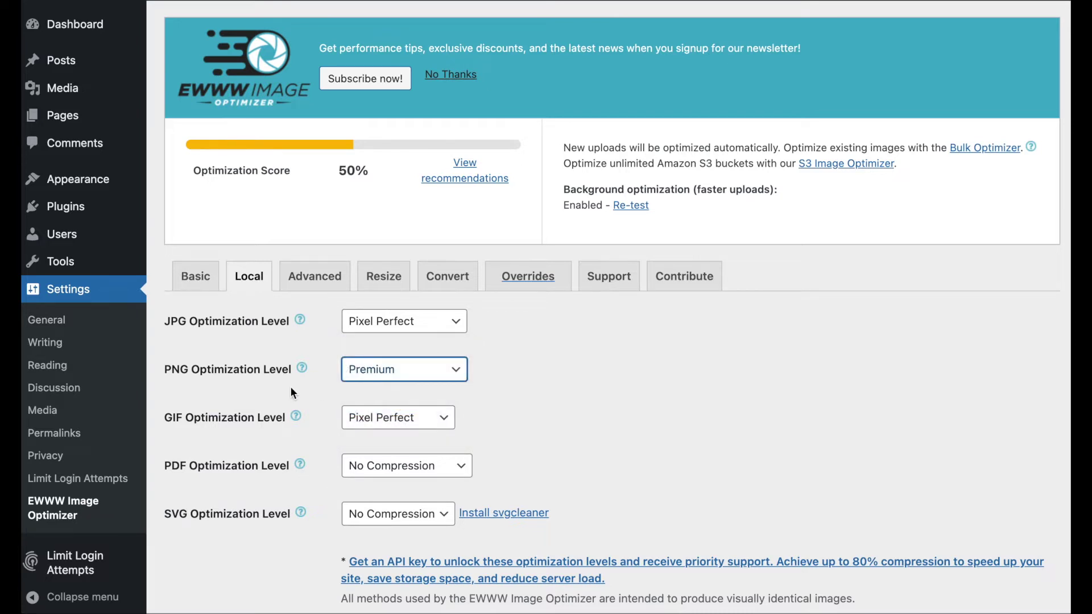
{"action": "scroll", "coordinate": [290, 392], "scroll_direction": "down", "scroll_amount": 4}
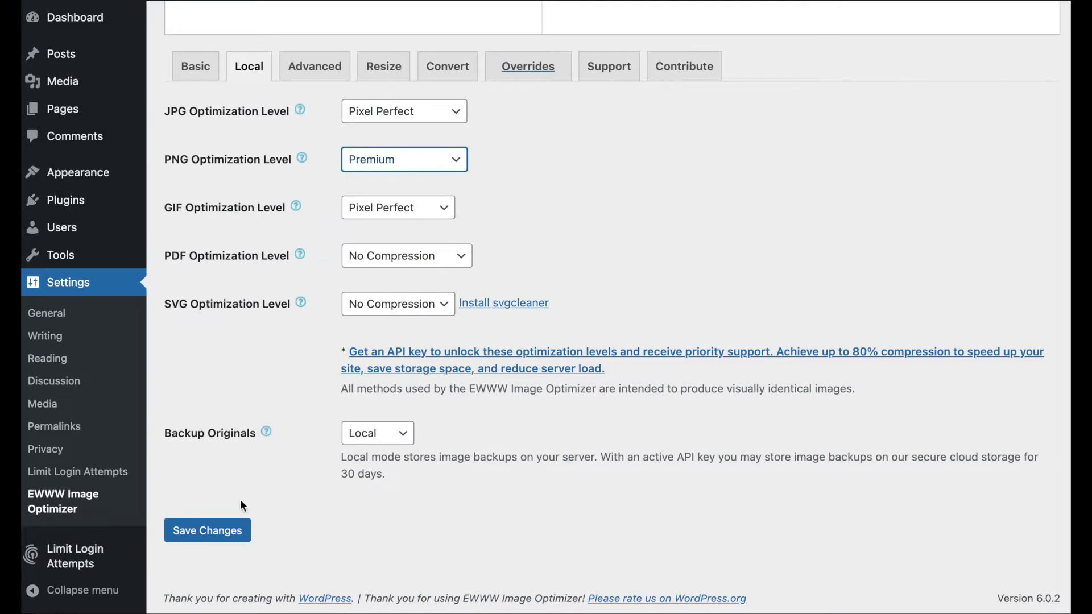
{"action": "left_click", "coordinate": [205, 529]}
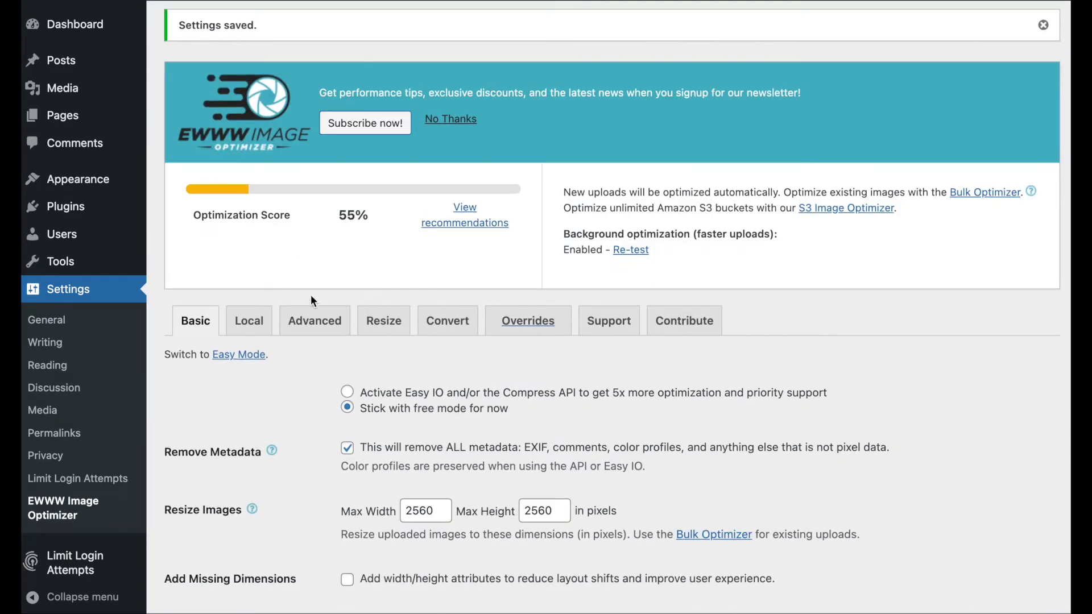
Step: Recheck the Local settings, keeping PNG at Premium with JPG at Pixel Perfect
{"action": "scroll", "coordinate": [310, 301], "scroll_direction": "down", "scroll_amount": 1}
{"action": "left_click", "coordinate": [264, 312]}
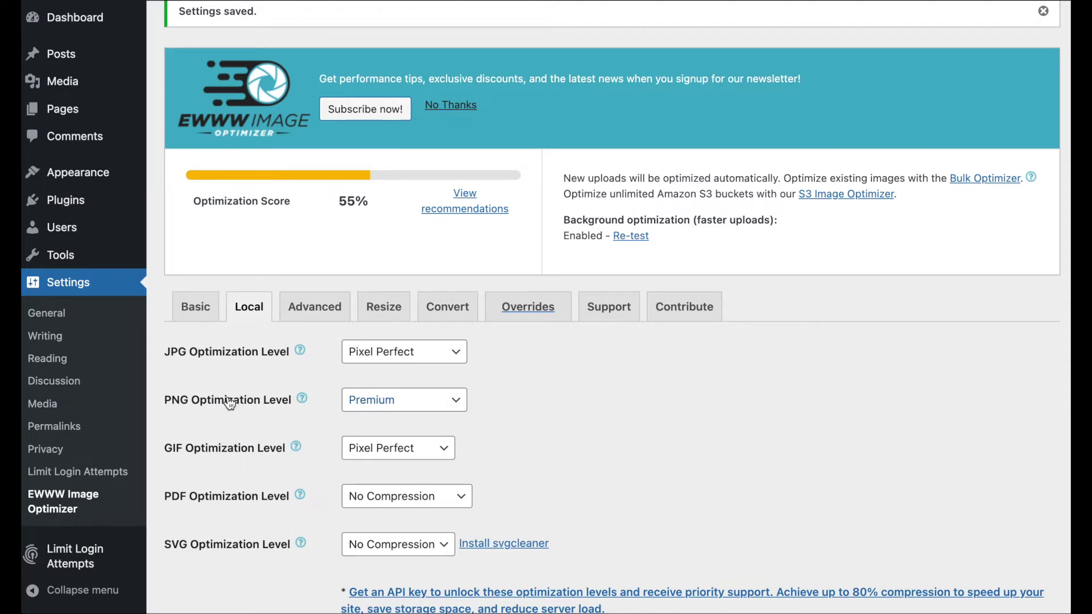
{"action": "left_click", "coordinate": [409, 402]}
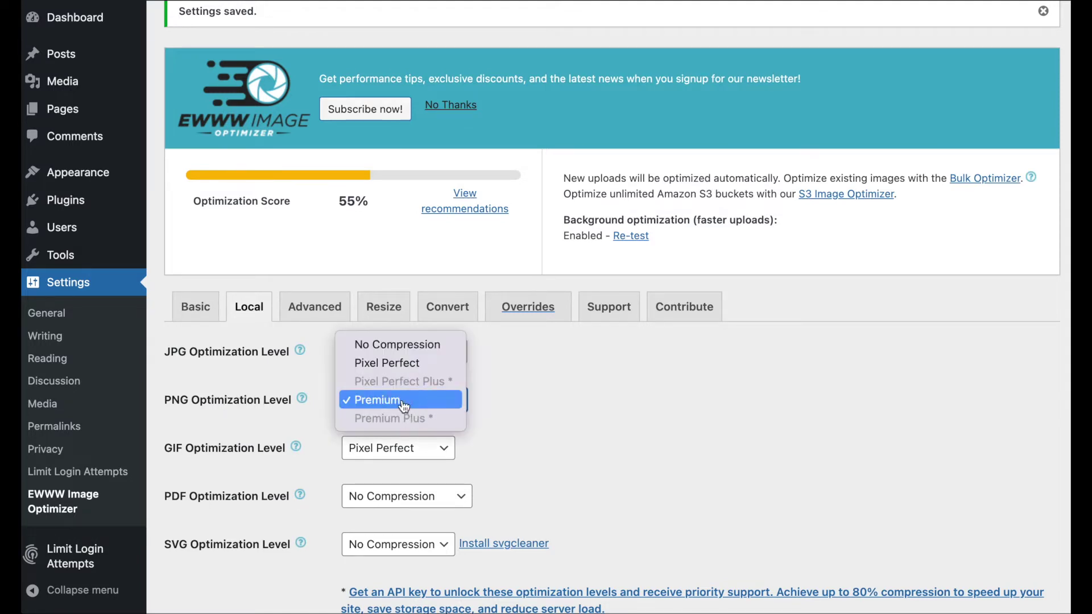
{"action": "left_click", "coordinate": [518, 405]}
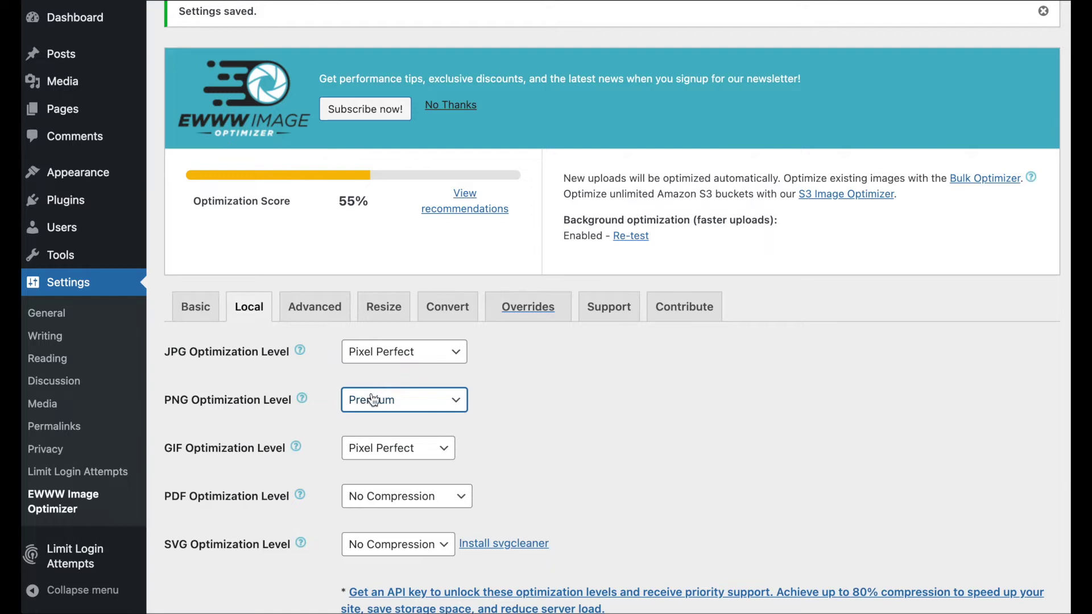
{"action": "left_click", "coordinate": [481, 392]}
{"action": "scroll", "coordinate": [306, 408], "scroll_direction": "down", "scroll_amount": 2}
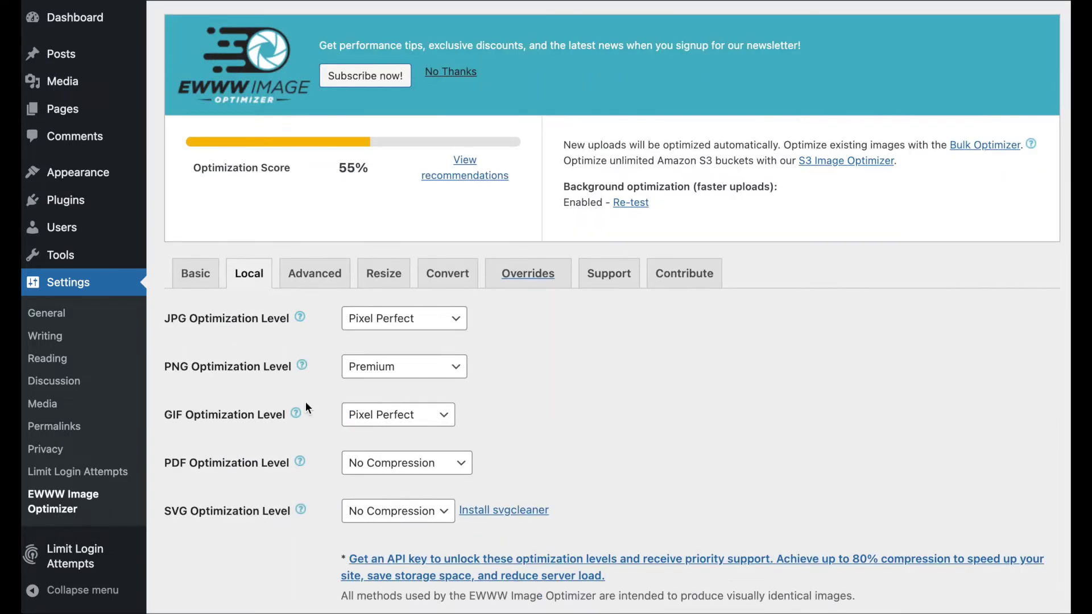
{"action": "scroll", "coordinate": [305, 405], "scroll_direction": "down", "scroll_amount": 5}
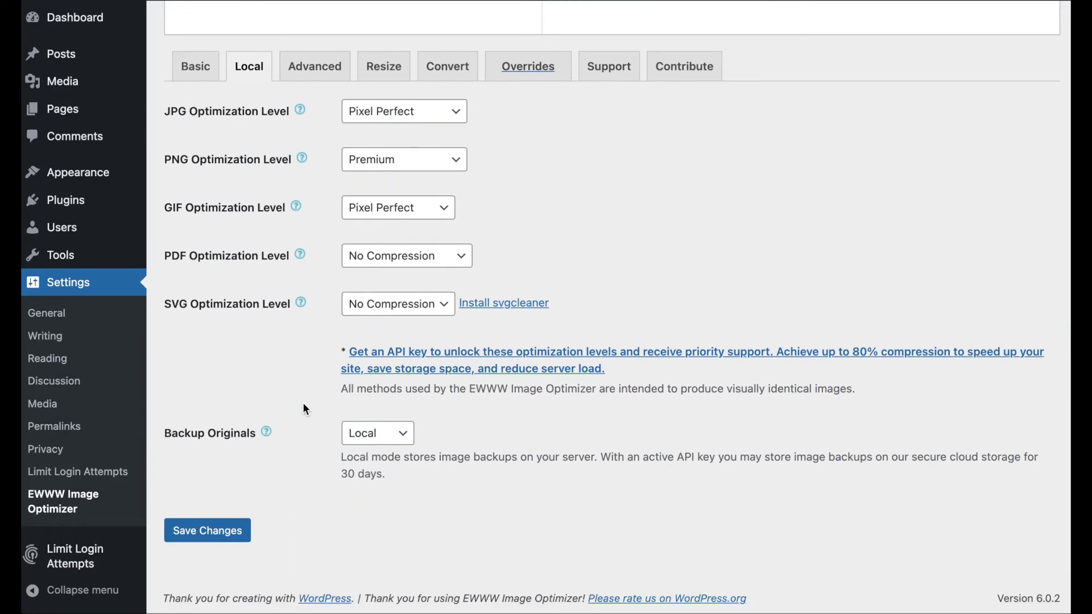
{"action": "scroll", "coordinate": [297, 403], "scroll_direction": "up", "scroll_amount": 1}
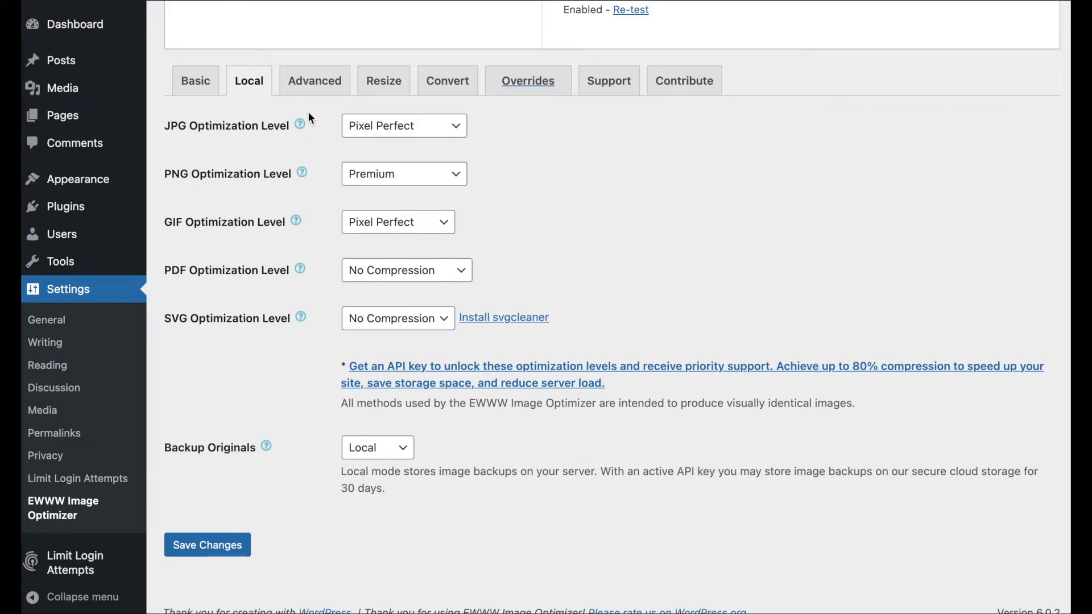
{"action": "left_click", "coordinate": [311, 91]}
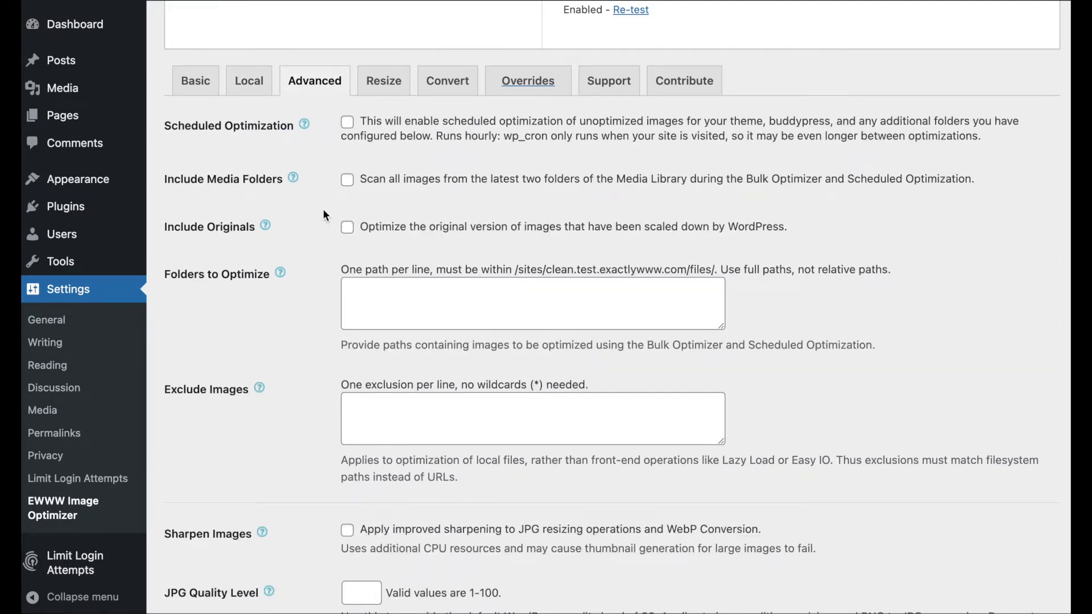
Step: Enable Sharpen Images in the Advanced settings and select the JPG Quality Level field
{"action": "scroll", "coordinate": [324, 215], "scroll_direction": "down", "scroll_amount": 7}
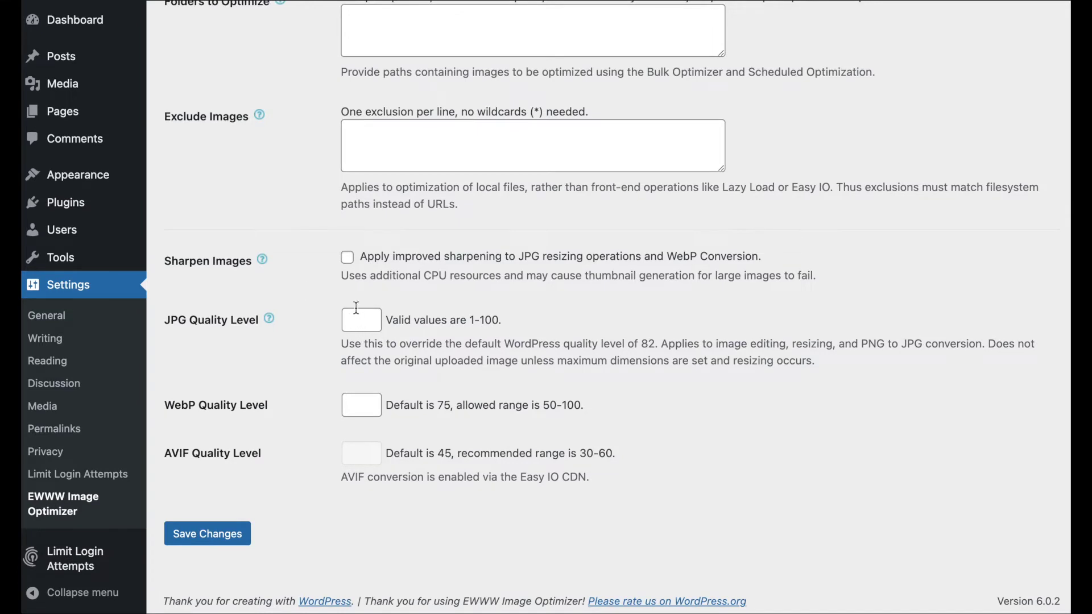
{"action": "left_click", "coordinate": [348, 259]}
{"action": "left_click", "coordinate": [364, 322]}
Step: Enter 82 as the JPG Quality Level and save the advanced settings
{"action": "type", "text": "82"}
{"action": "key", "text": "BackSpace"}
{"action": "type", "text": "52"}
{"action": "left_click", "coordinate": [233, 526]}
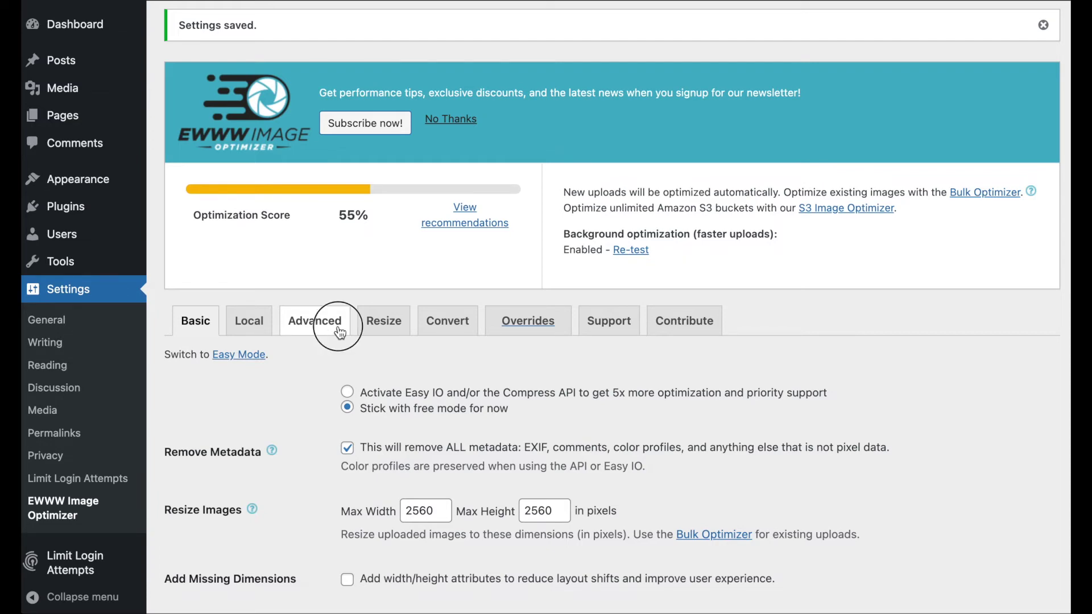
{"action": "left_click", "coordinate": [326, 337]}
Step: Confirm Sharpen Images and JPG quality 82 are kept, then resubmit the Advanced settings
{"action": "scroll", "coordinate": [341, 335], "scroll_direction": "down", "scroll_amount": 10}
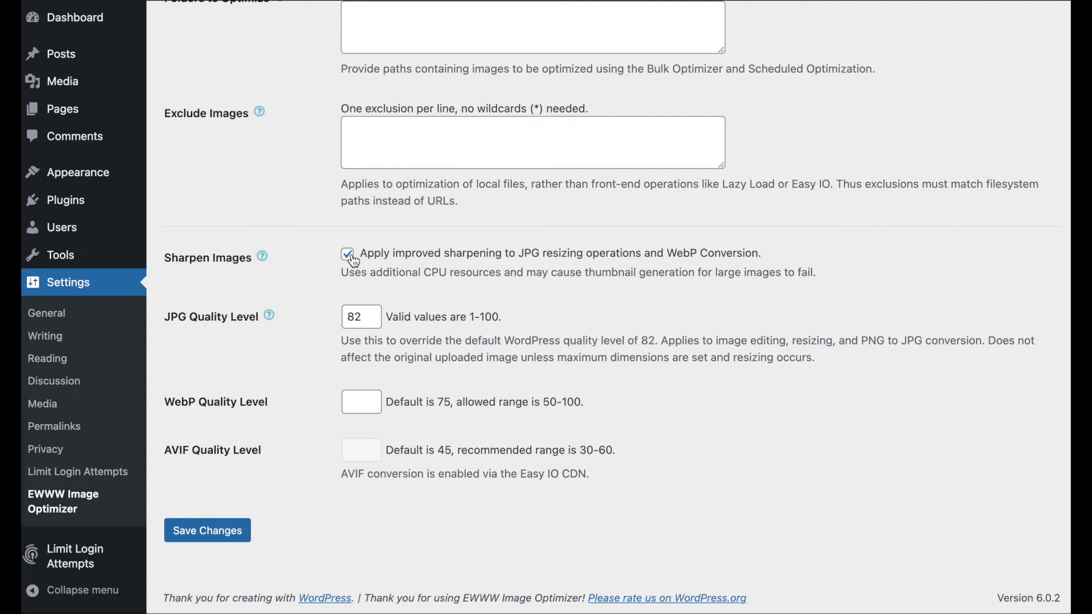
{"action": "key", "text": "Return"}
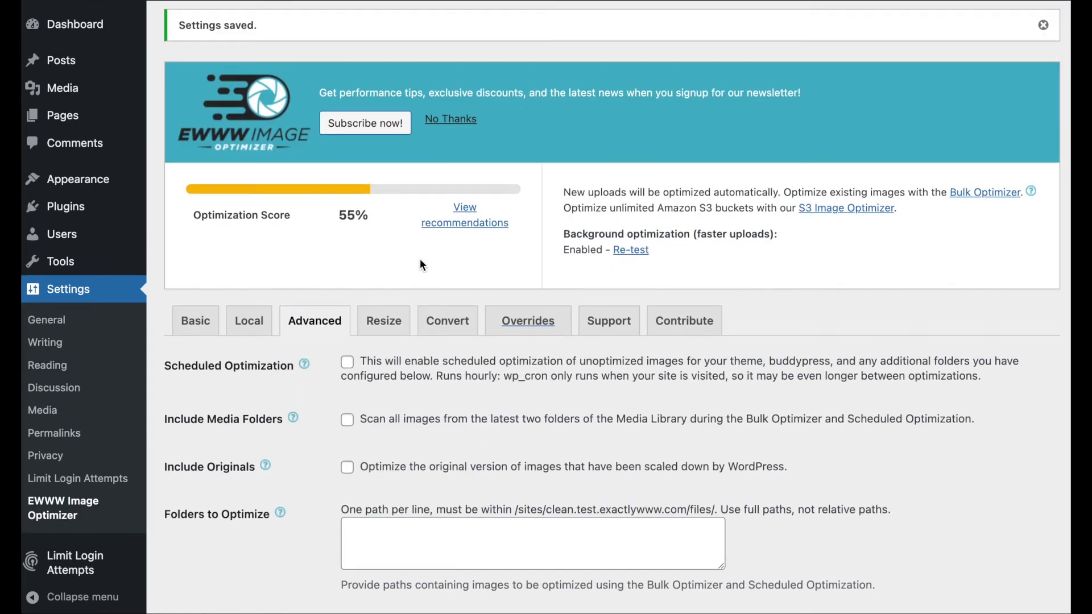
{"action": "left_click", "coordinate": [469, 322]}
Step: Enable PNG to JPG Conversion on the Convert tab, save, and go to the Bulk Optimizer
{"action": "scroll", "coordinate": [431, 328], "scroll_direction": "down", "scroll_amount": 5}
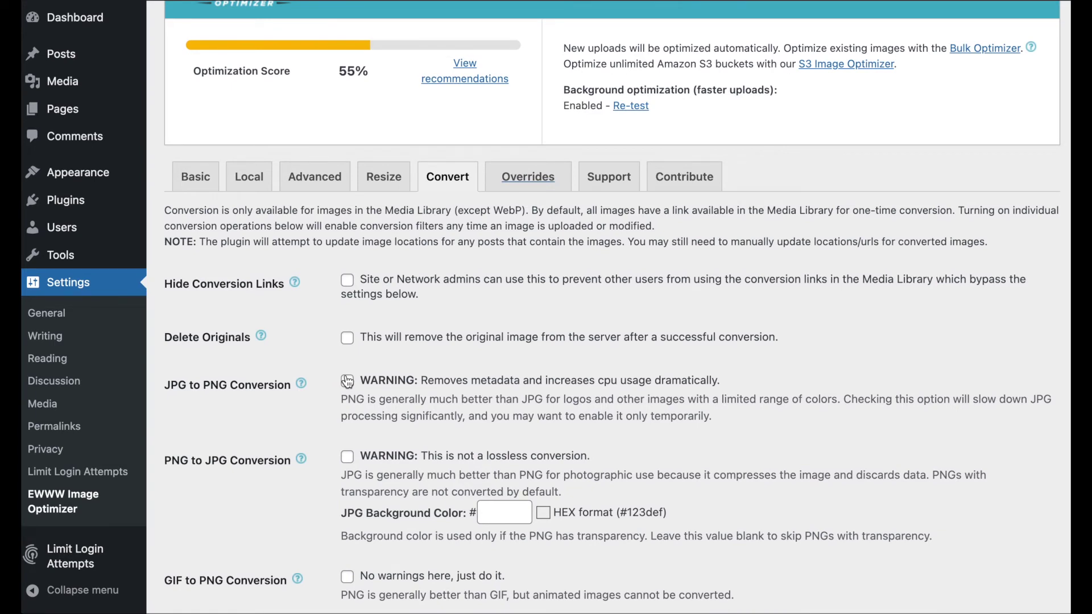
{"action": "left_click", "coordinate": [347, 458]}
{"action": "scroll", "coordinate": [322, 448], "scroll_direction": "down", "scroll_amount": 1}
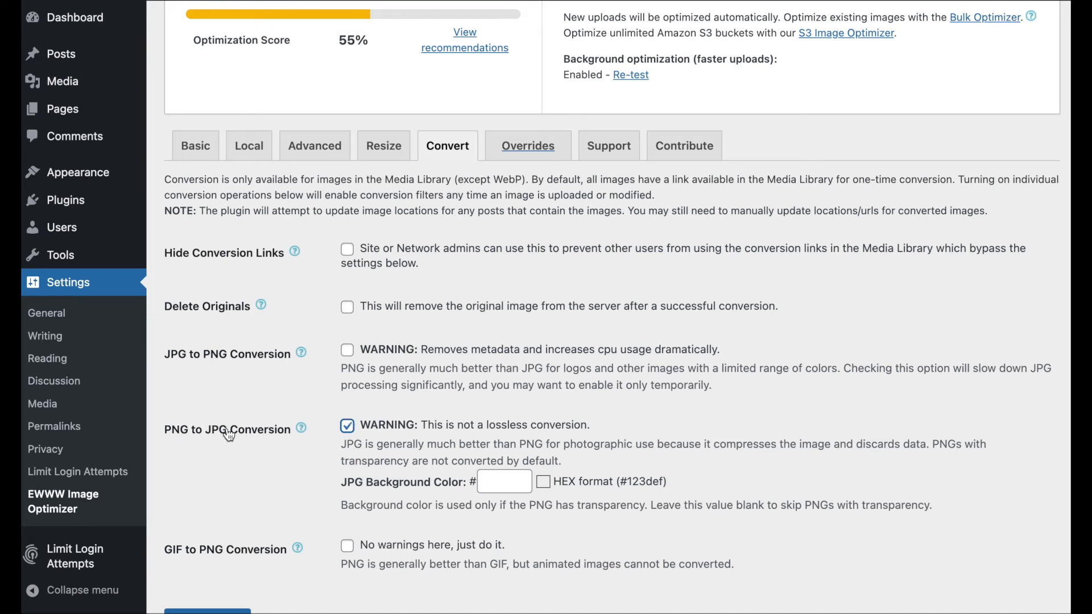
{"action": "scroll", "coordinate": [229, 416], "scroll_direction": "down", "scroll_amount": 2}
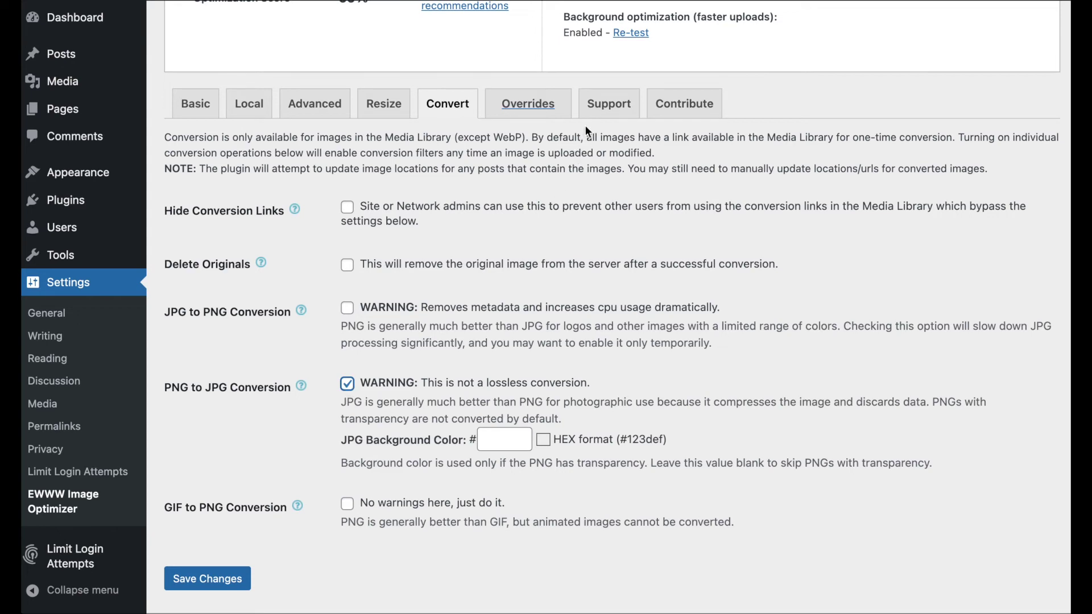
{"action": "left_click", "coordinate": [236, 578]}
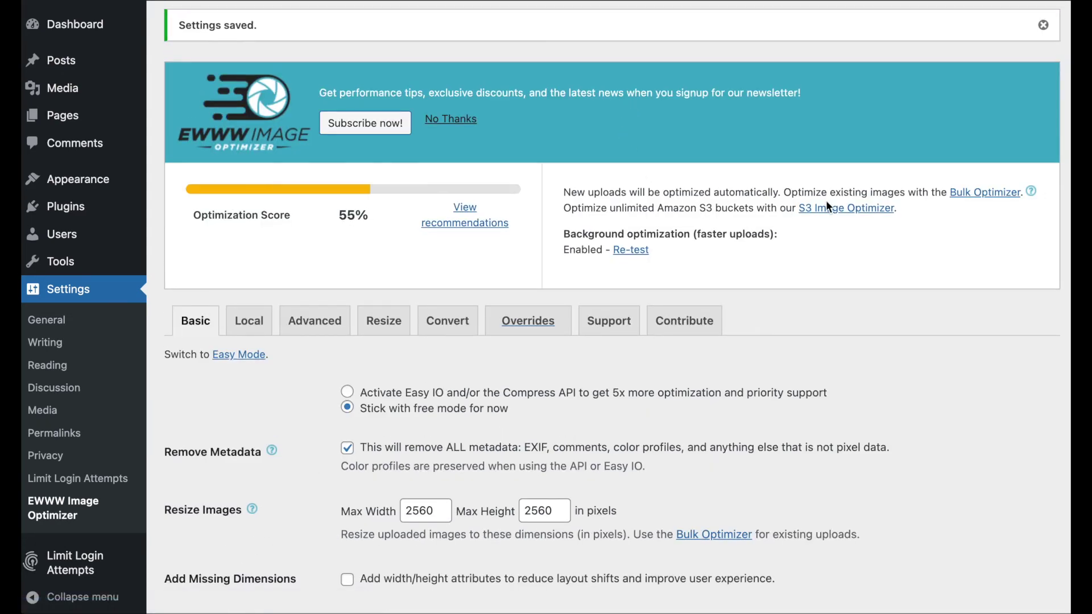
{"action": "left_click", "coordinate": [988, 194]}
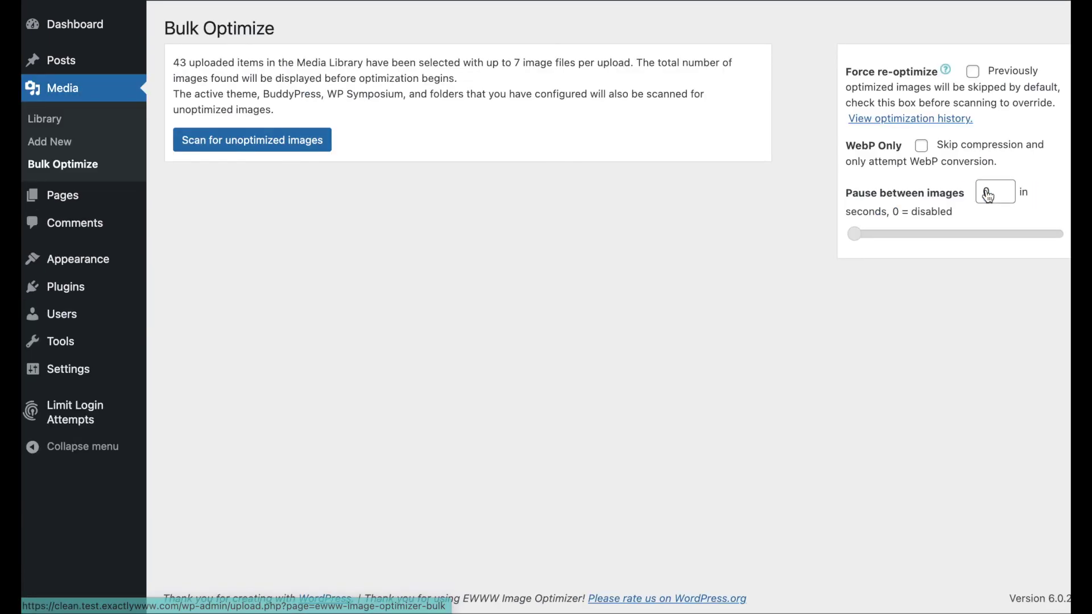
Step: Scan for unoptimized images and bulk-optimize all 275 found, then go to the Media Library
{"action": "left_click", "coordinate": [231, 147]}
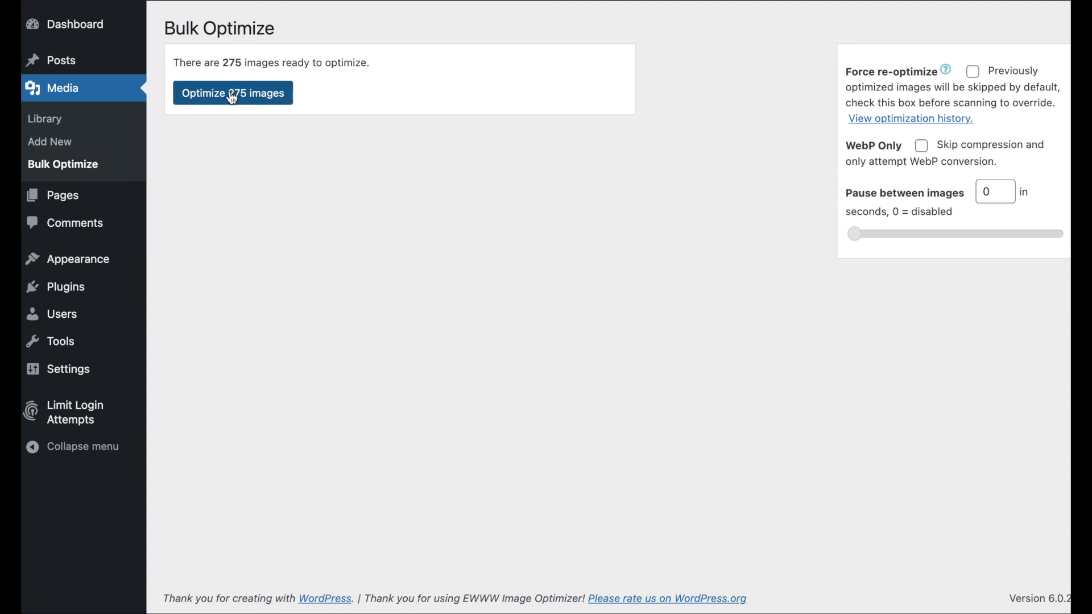
{"action": "left_click", "coordinate": [230, 97]}
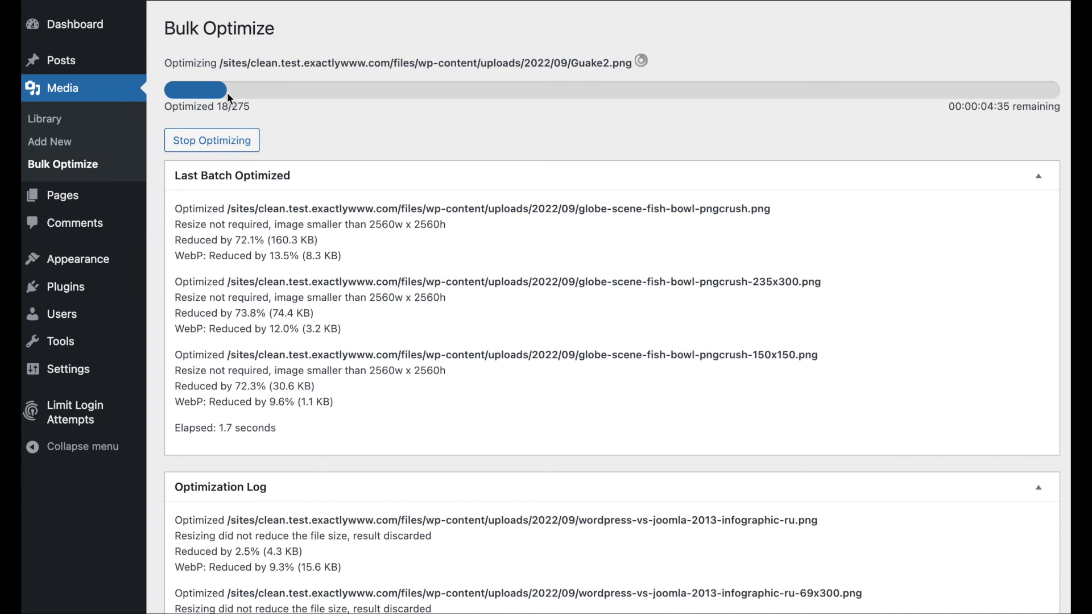
{"action": "double_click", "coordinate": [584, 208]}
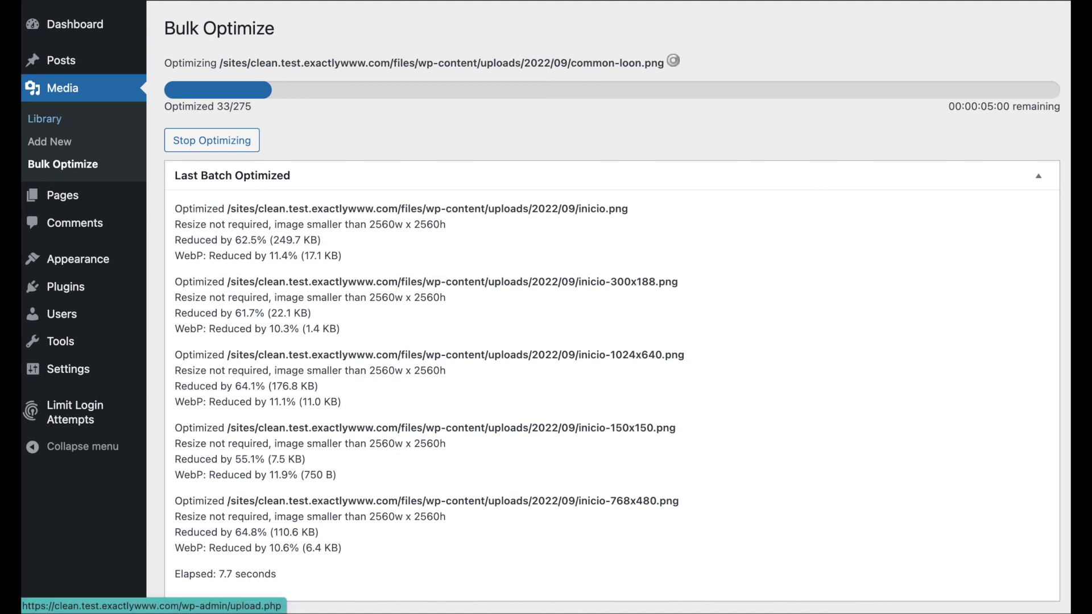
{"action": "left_click", "coordinate": [44, 118]}
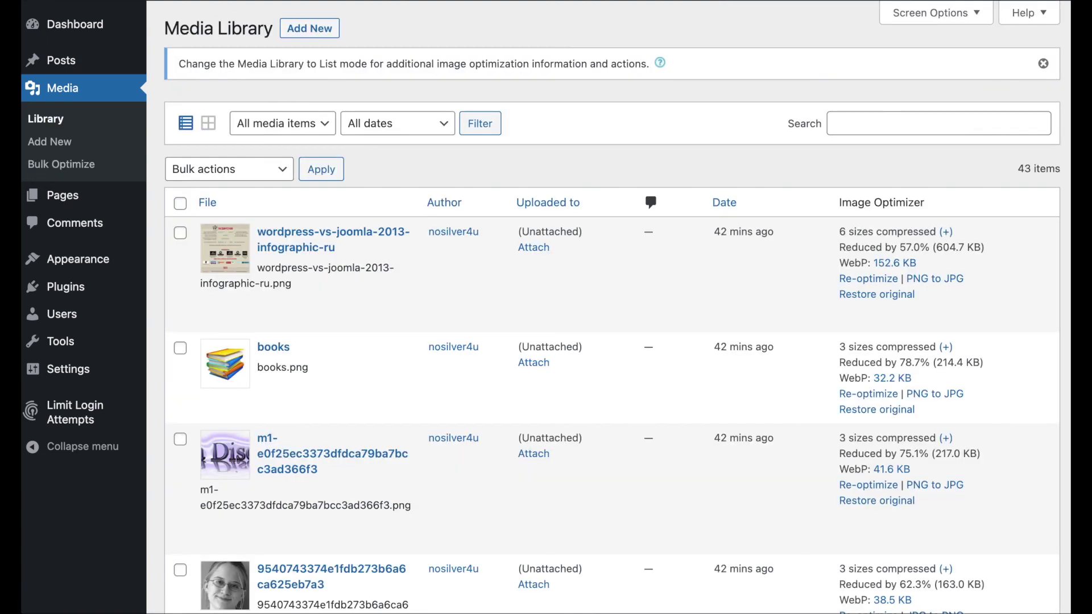
Step: Switch the Media Library to grid view, return to list view, and review the Image Optimizer savings
{"action": "left_click", "coordinate": [208, 125]}
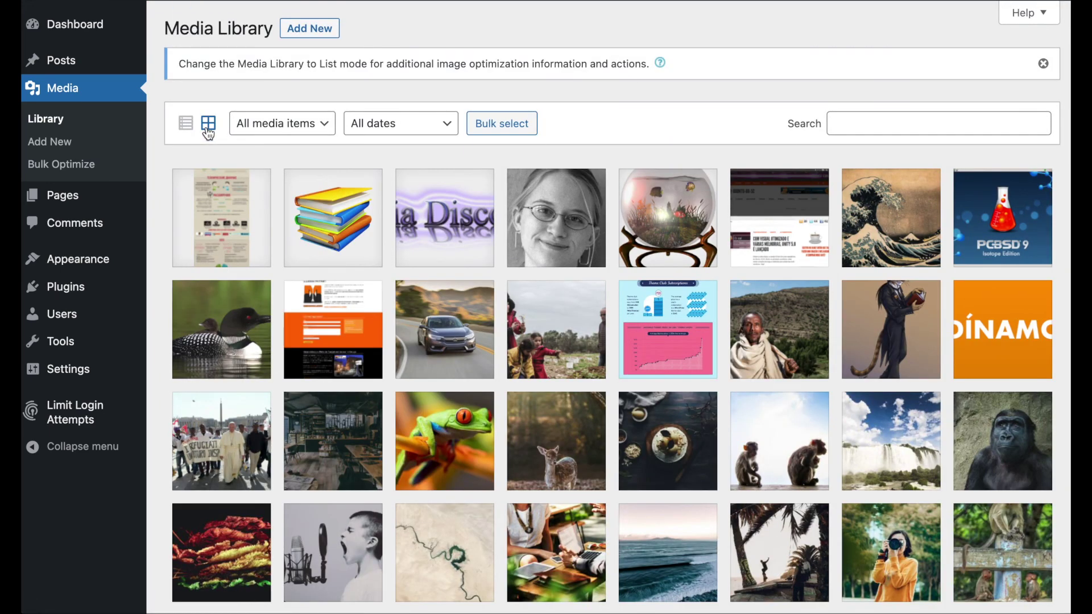
{"action": "left_click", "coordinate": [183, 122]}
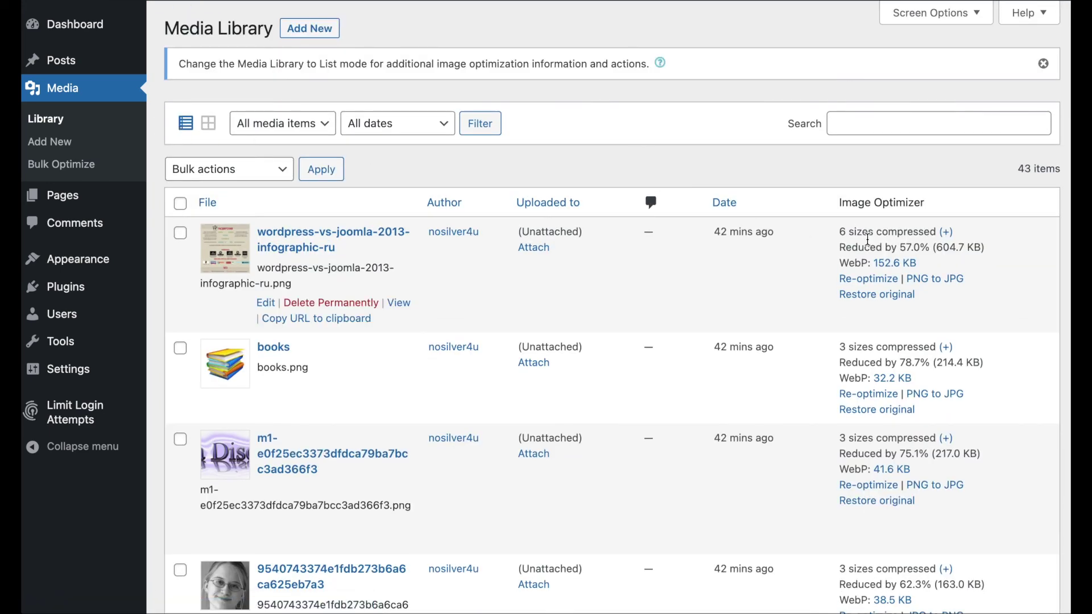
{"action": "scroll", "coordinate": [947, 279], "scroll_direction": "down", "scroll_amount": 1}
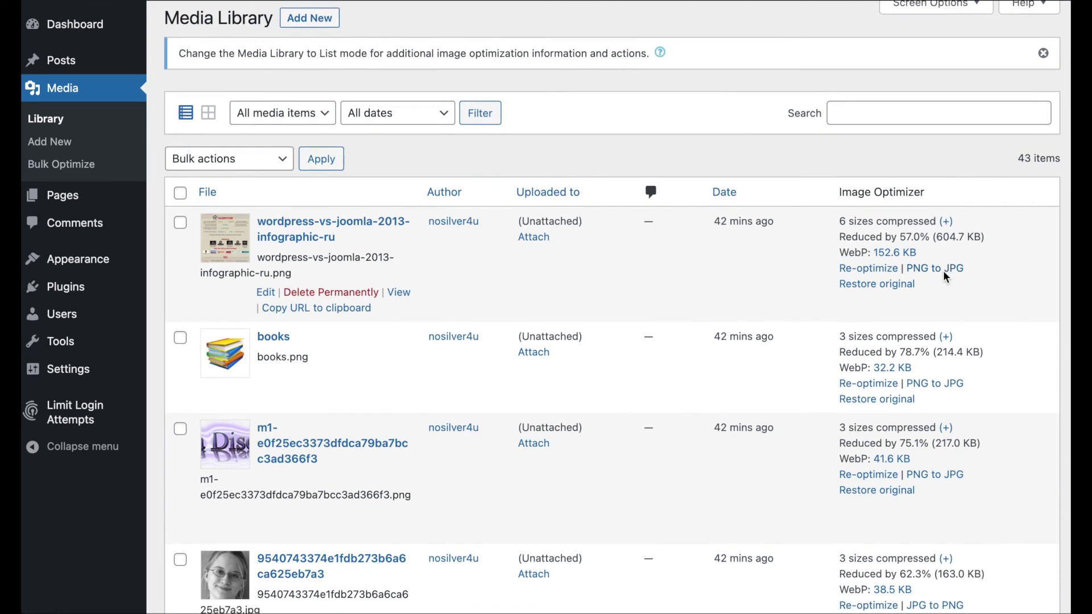
{"action": "scroll", "coordinate": [946, 277], "scroll_direction": "down", "scroll_amount": 3}
{"action": "scroll", "coordinate": [884, 291], "scroll_direction": "down", "scroll_amount": 4}
{"action": "scroll", "coordinate": [882, 291], "scroll_direction": "down", "scroll_amount": 3}
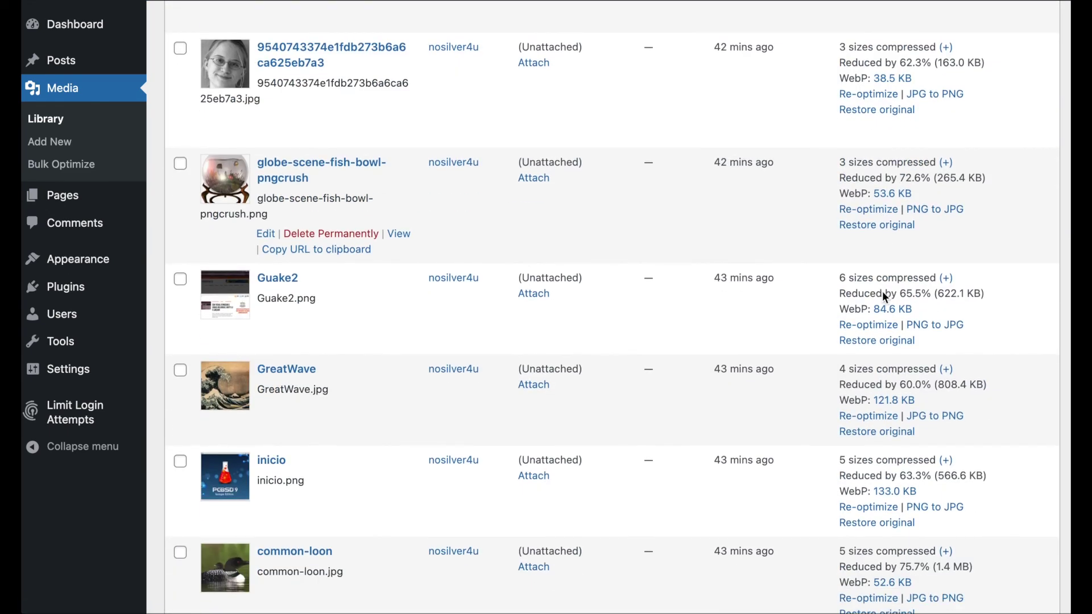